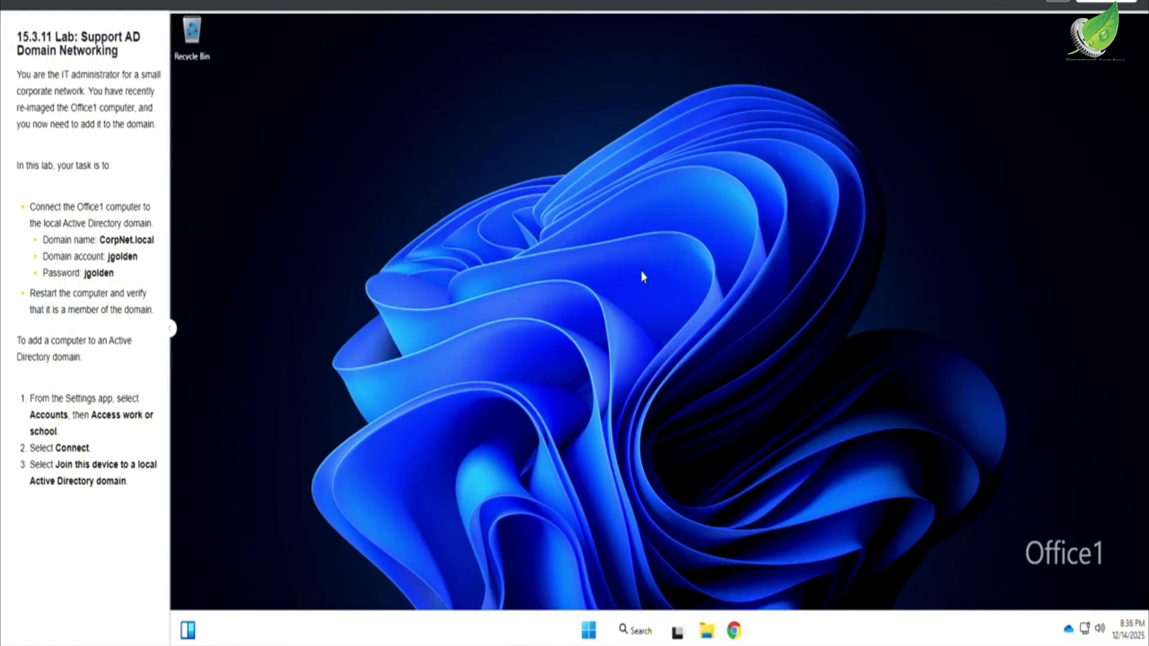
# Step: Open the Access work or school page of the Accounts settings in Windows Settings
pyautogui.click(638, 633)
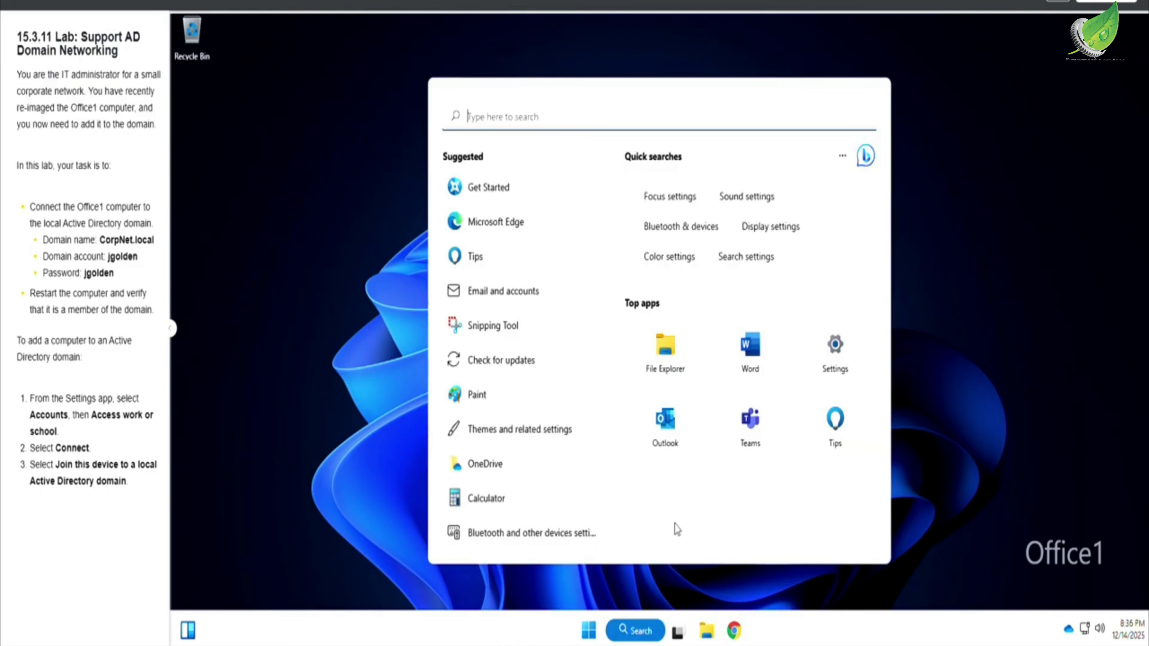
pyautogui.click(828, 351)
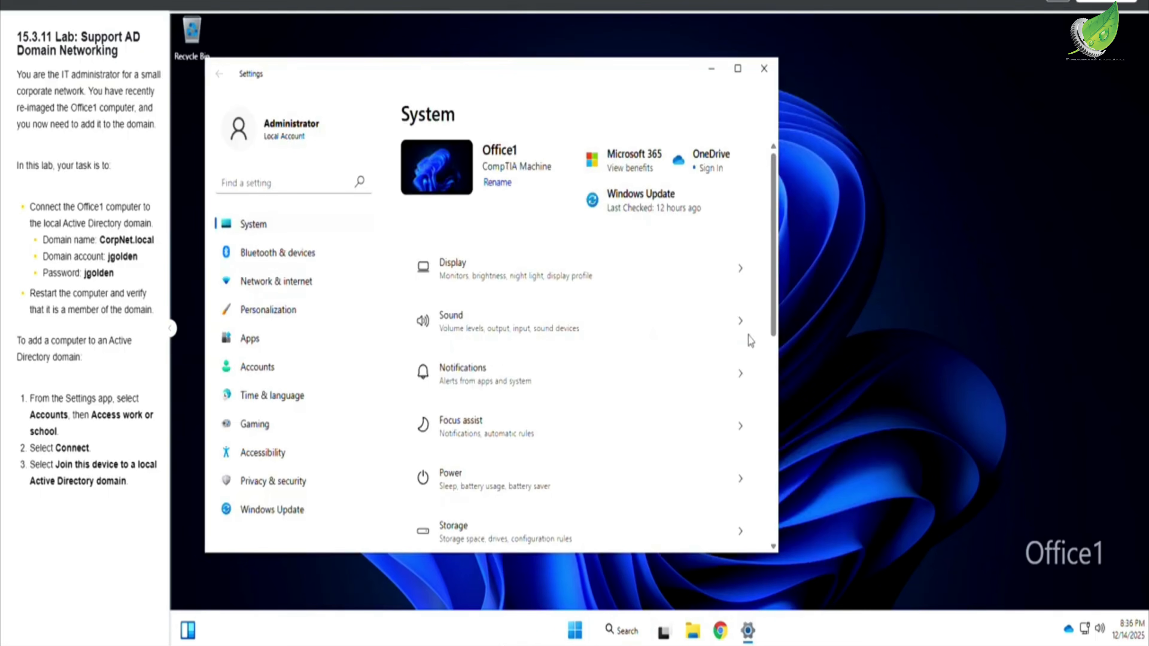
pyautogui.click(259, 135)
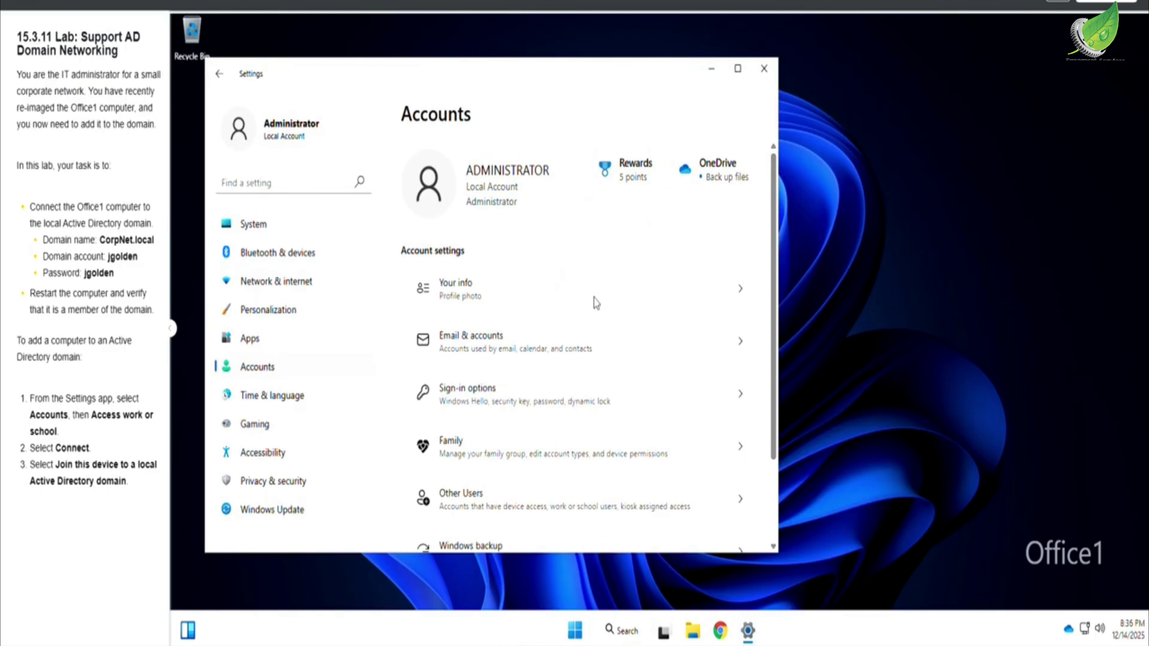
pyautogui.scroll(-3, 601, 362)
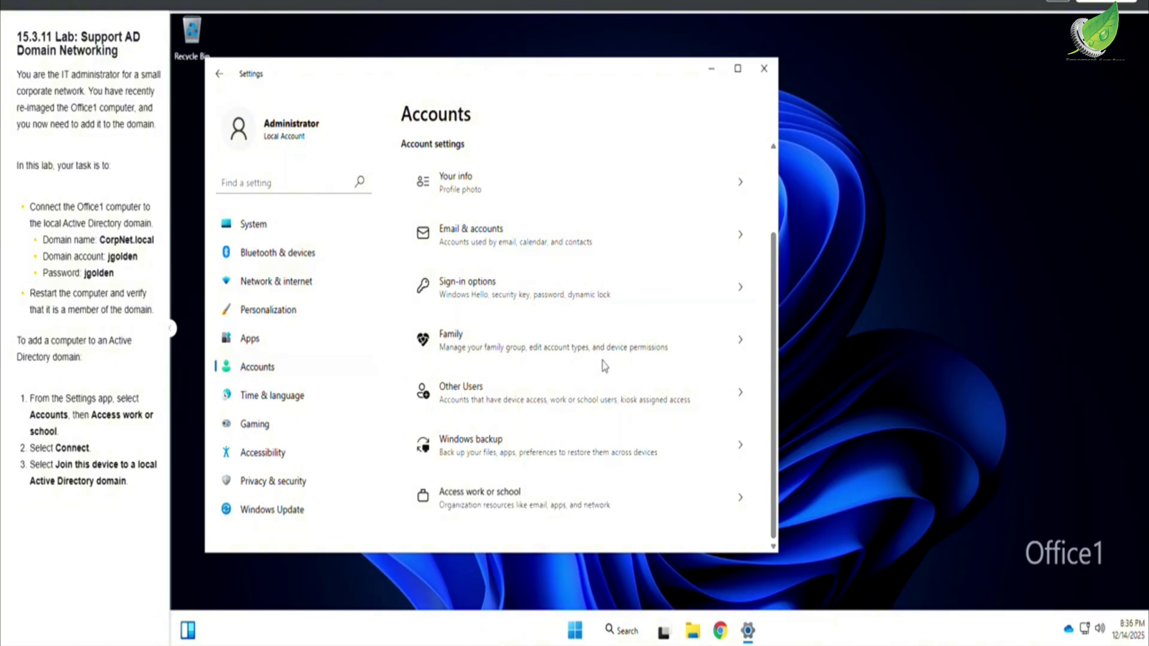
pyautogui.click(585, 501)
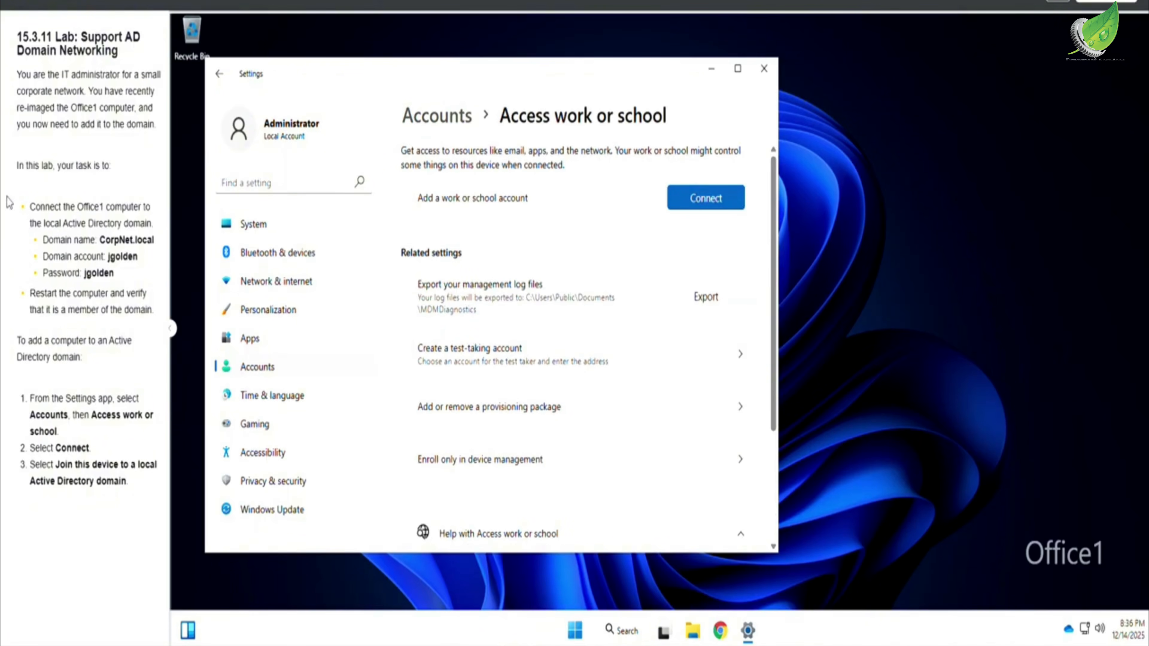
pyautogui.moveTo(29, 206); pyautogui.dragTo(147, 206)
pyautogui.click(151, 211)
pyautogui.tripleClick(154, 219)
pyautogui.moveTo(156, 235); pyautogui.dragTo(148, 312)
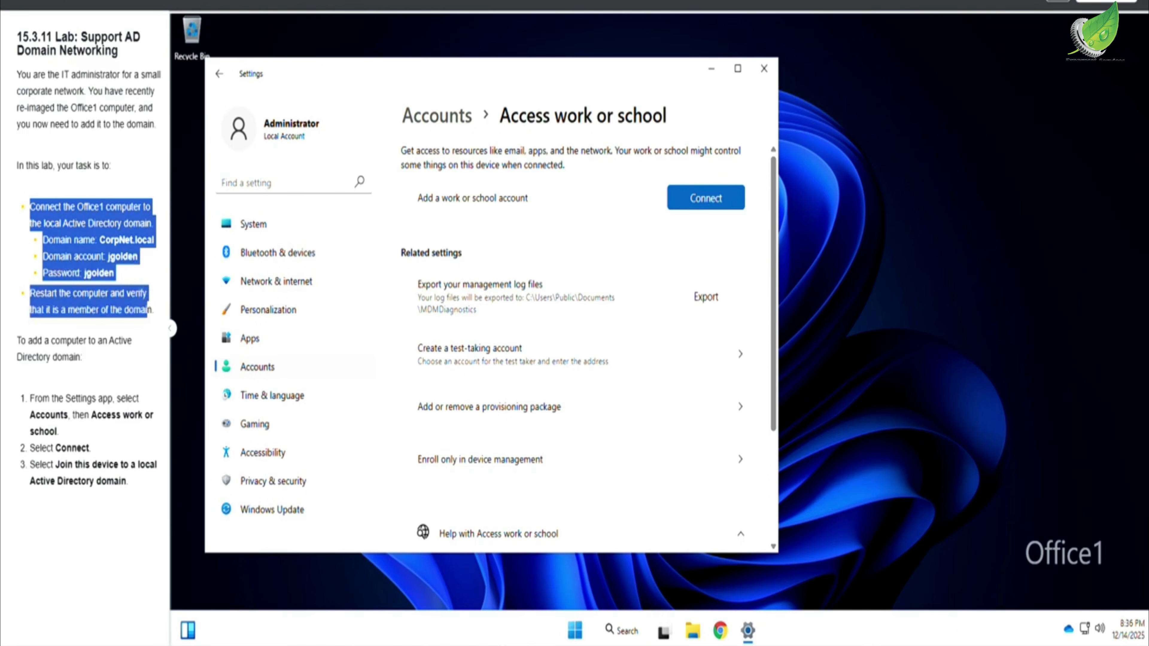
pyautogui.hotkey('ctrl', 'c')
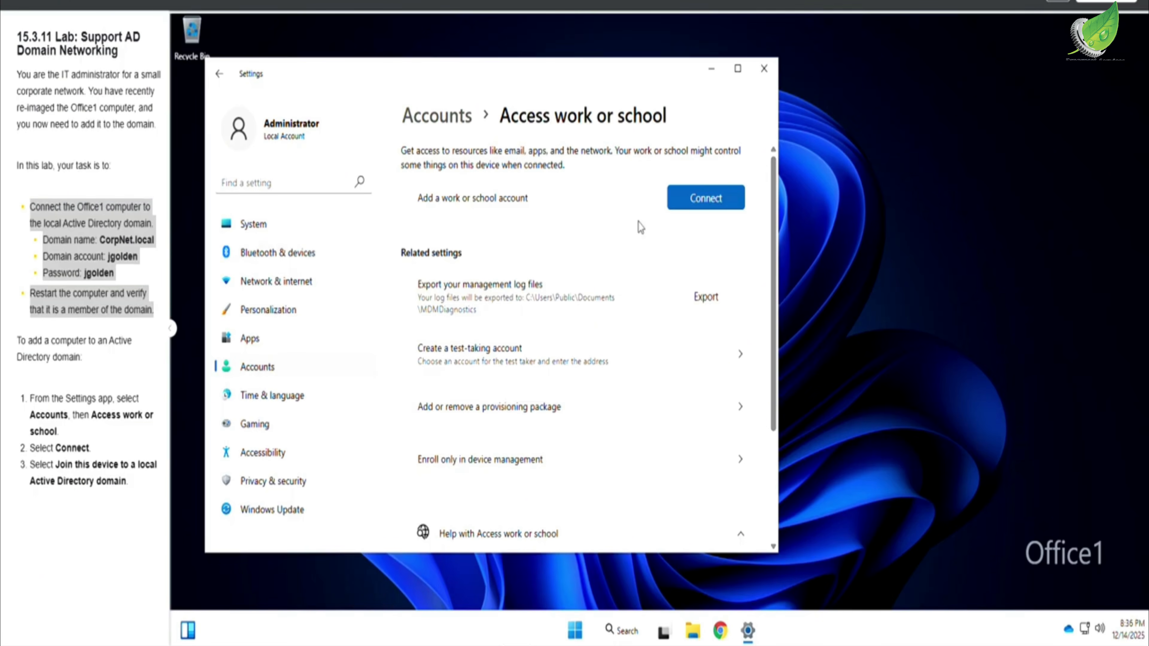
# Step: Start joining the device to a local Active Directory domain, with CorpNet.local copied from the lab instructions as the domain name
pyautogui.click(683, 198)
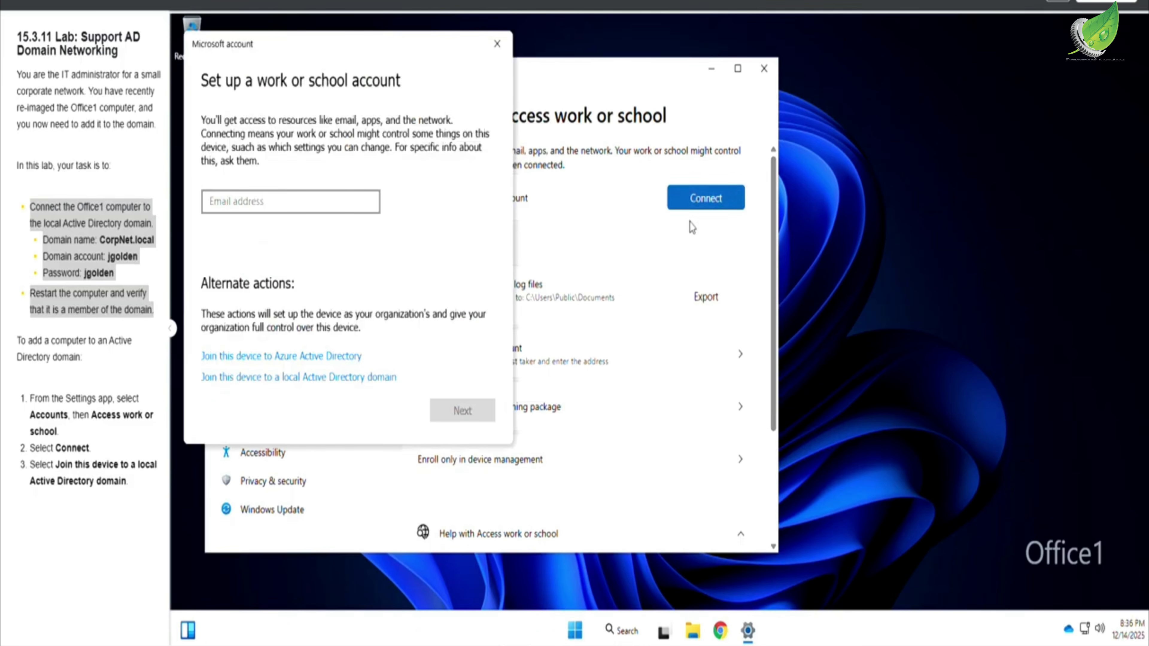
pyautogui.click(294, 379)
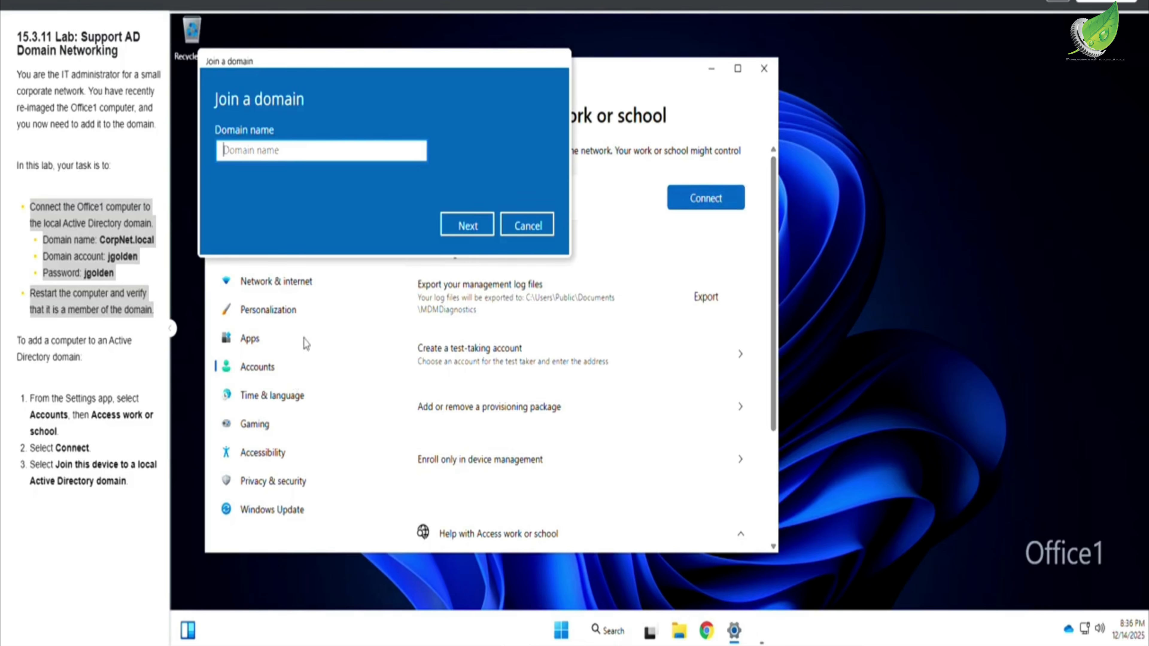
pyautogui.click(132, 281)
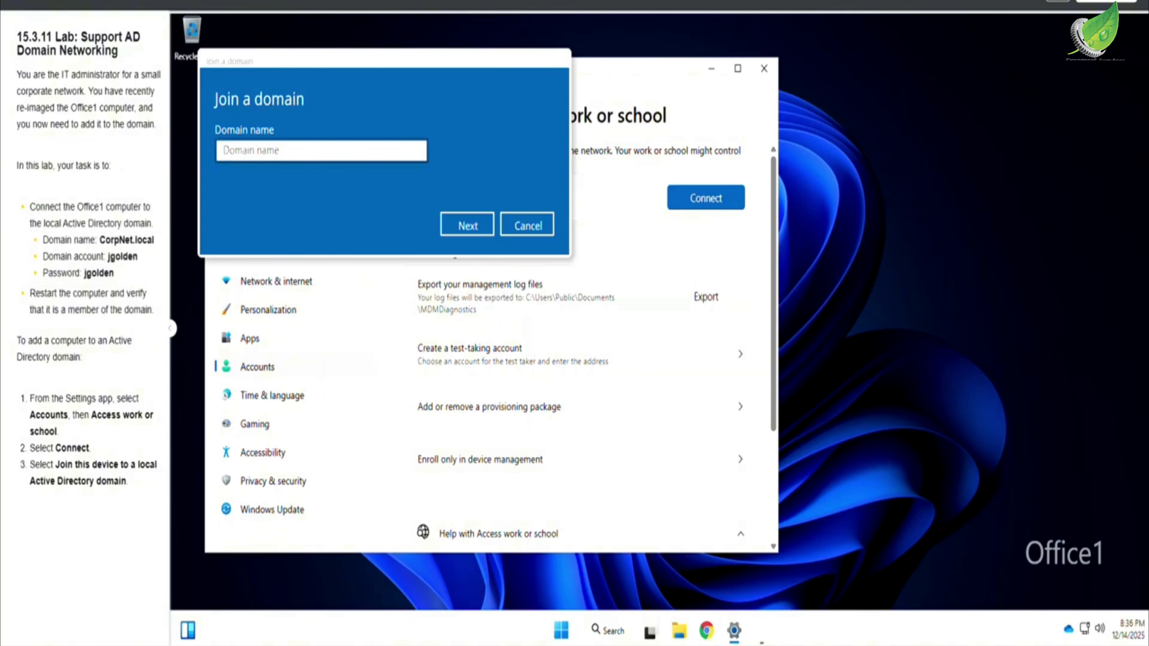
pyautogui.moveTo(100, 240); pyautogui.dragTo(155, 241)
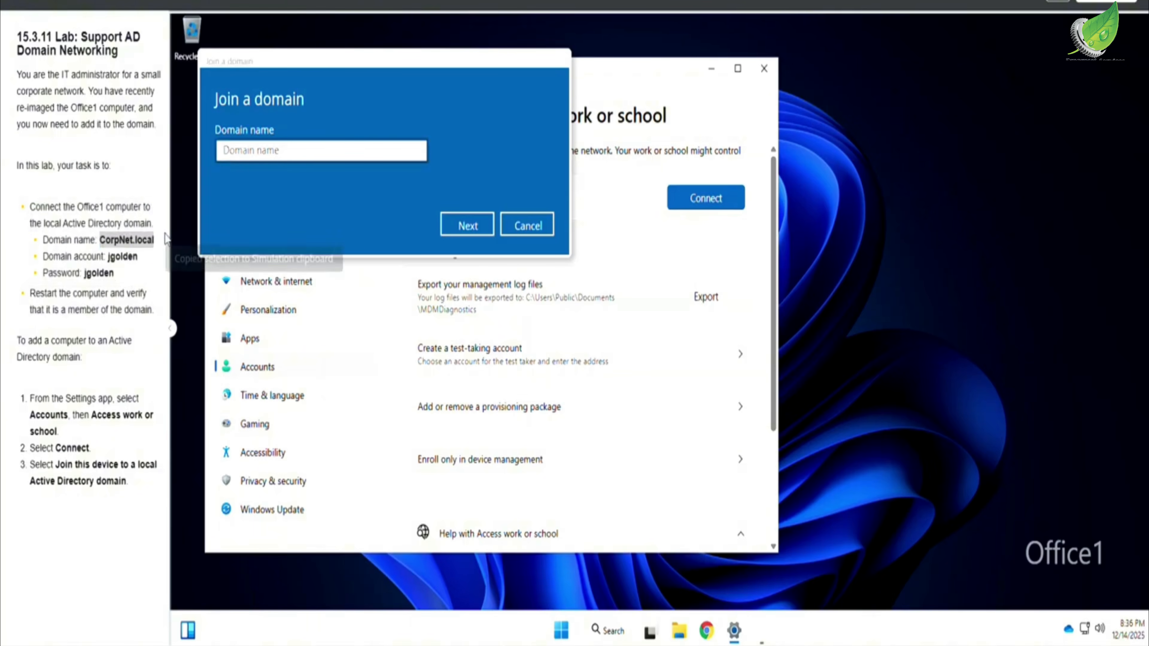
pyautogui.click(321, 150)
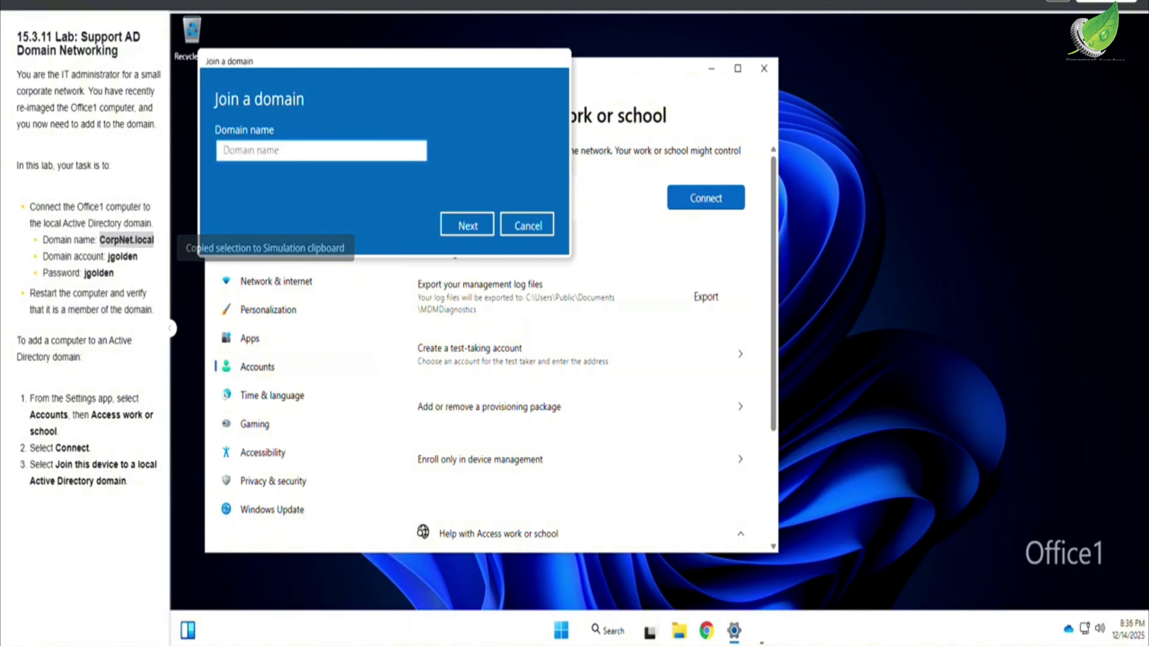
pyautogui.hotkey('ctrl', 'v')
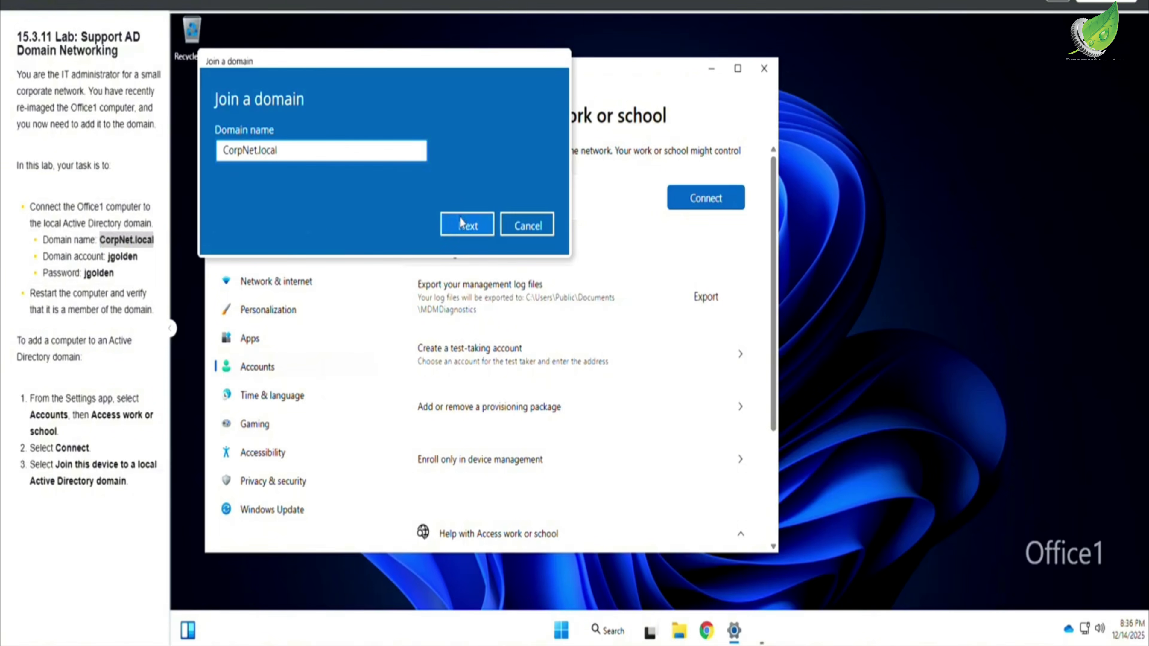
pyautogui.click(465, 229)
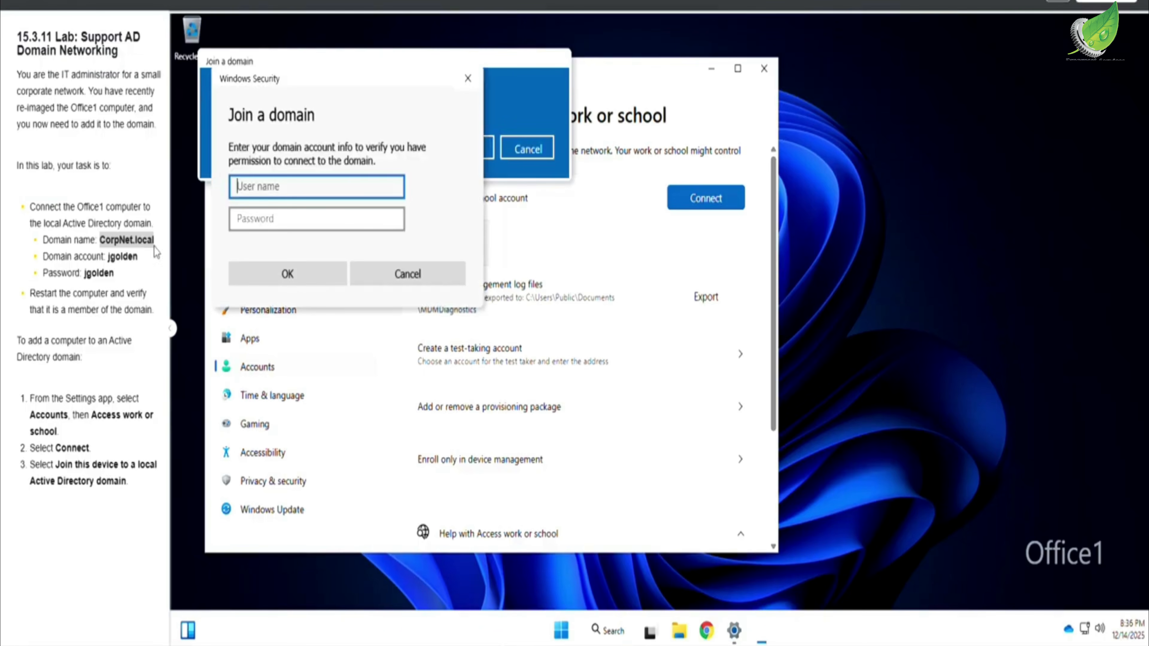
# Step: Authorize the domain join with the domain account's user name and password from the lab instructions, and restart the PC immediately
pyautogui.moveTo(108, 256); pyautogui.dragTo(138, 256)
pyautogui.click(293, 194)
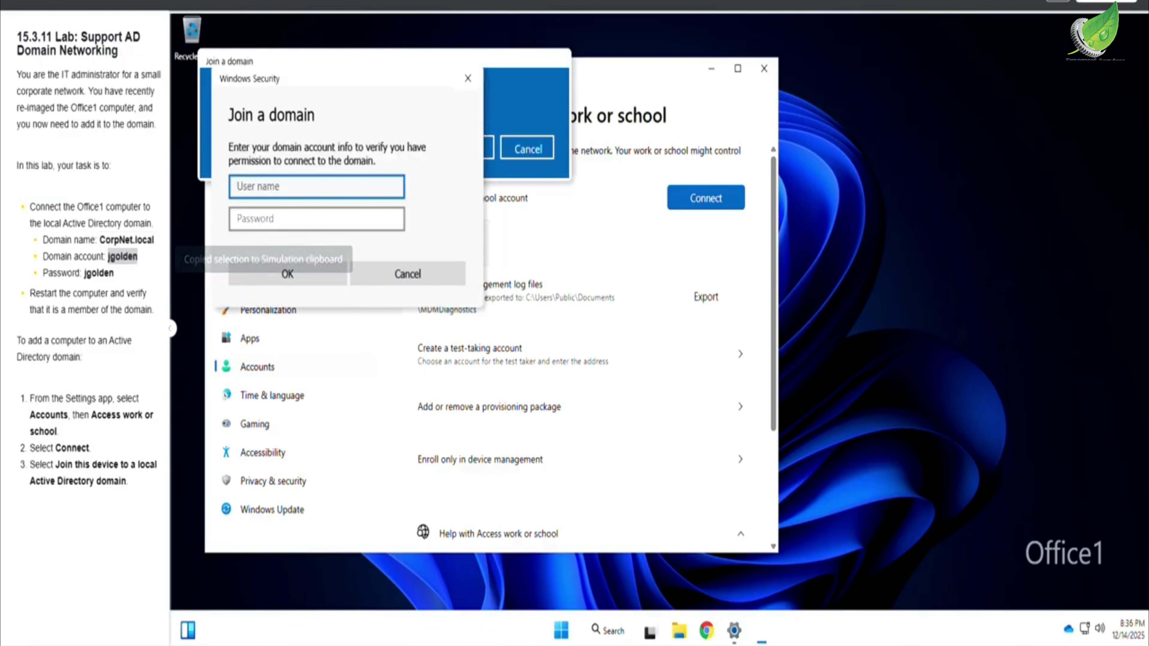
pyautogui.hotkey('ctrl', 'v')
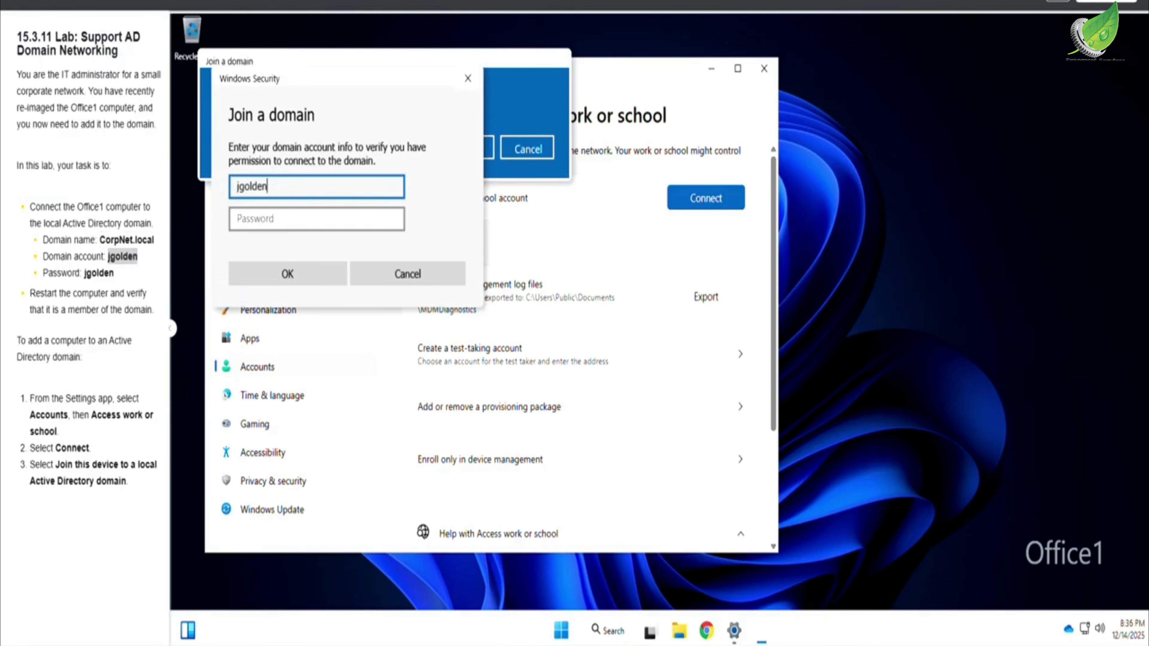
pyautogui.press('Tab')
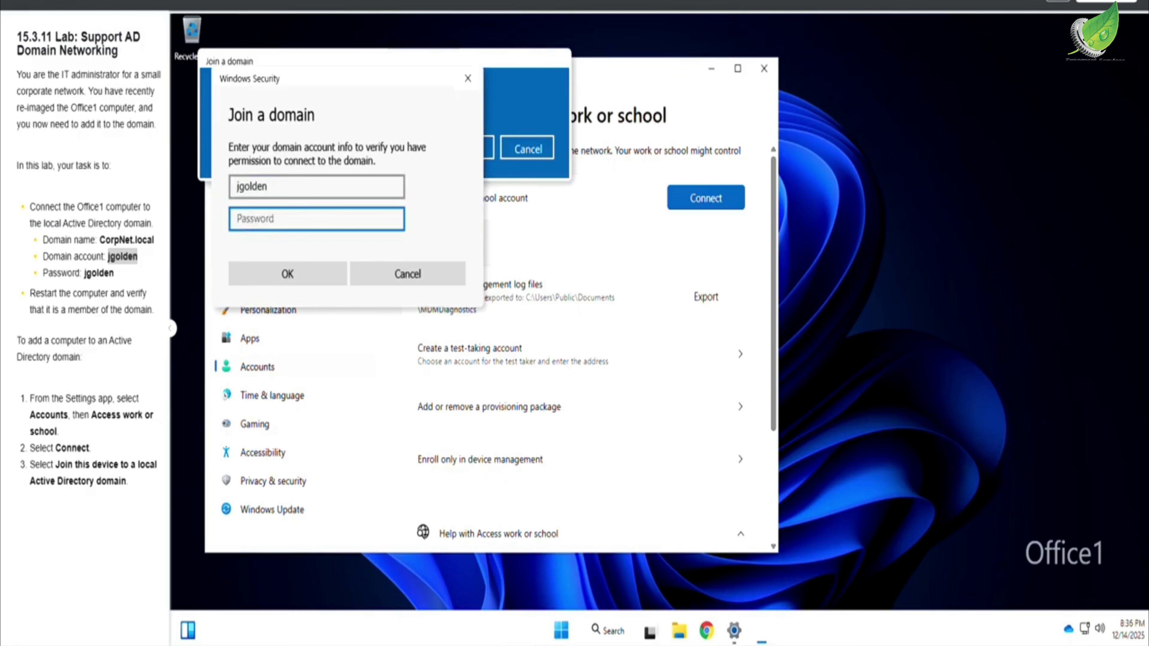
pyautogui.click(85, 273)
pyautogui.moveTo(85, 273); pyautogui.dragTo(118, 279)
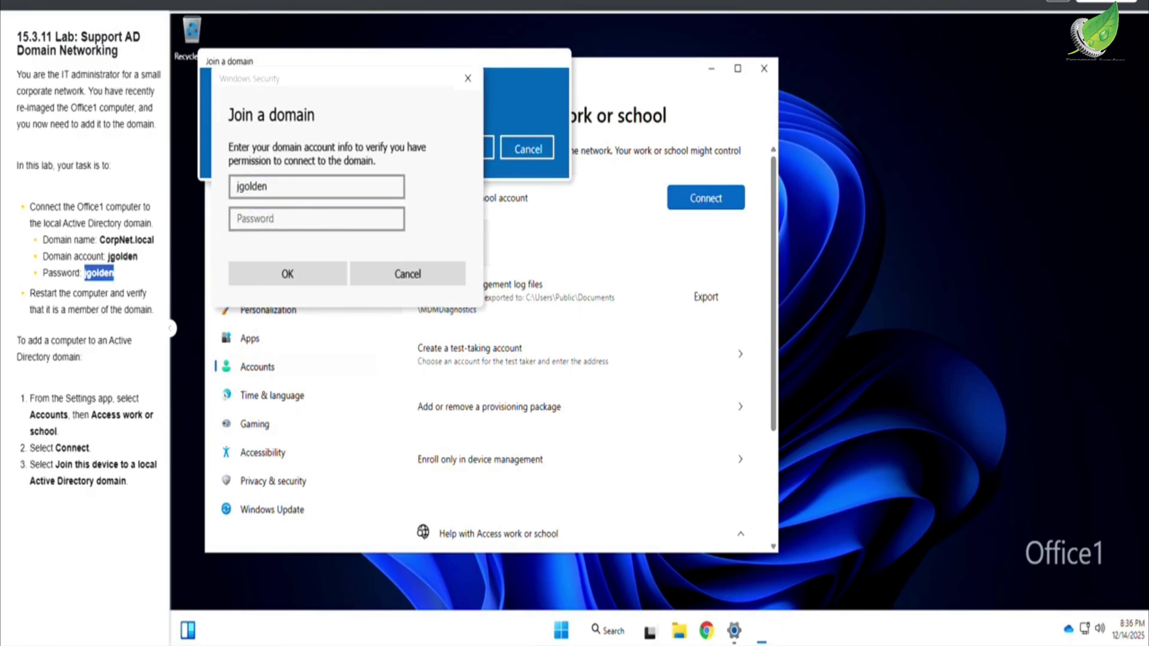
pyautogui.click(278, 219)
pyautogui.hotkey('ctrl', 'v')
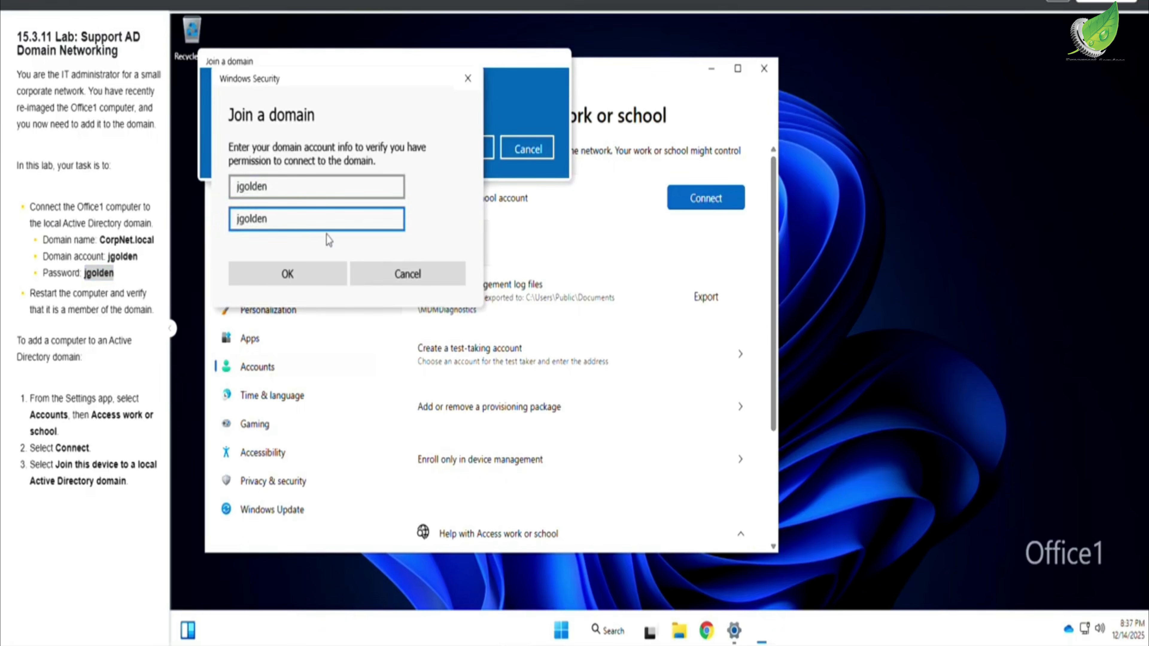
pyautogui.click(301, 273)
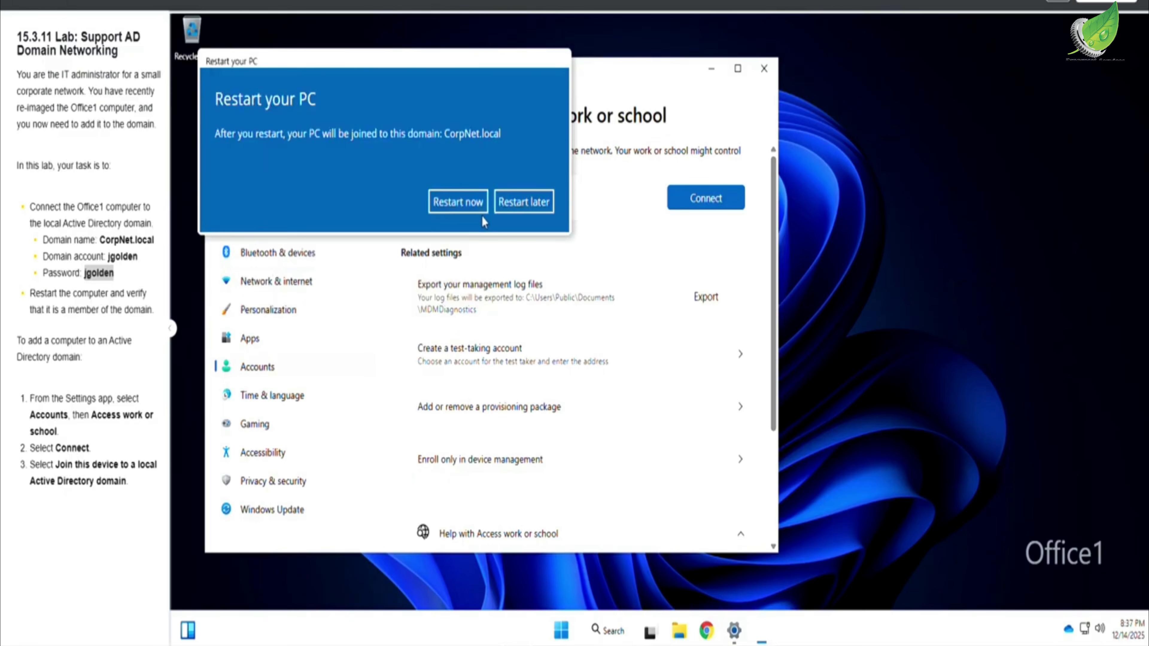
pyautogui.click(458, 201)
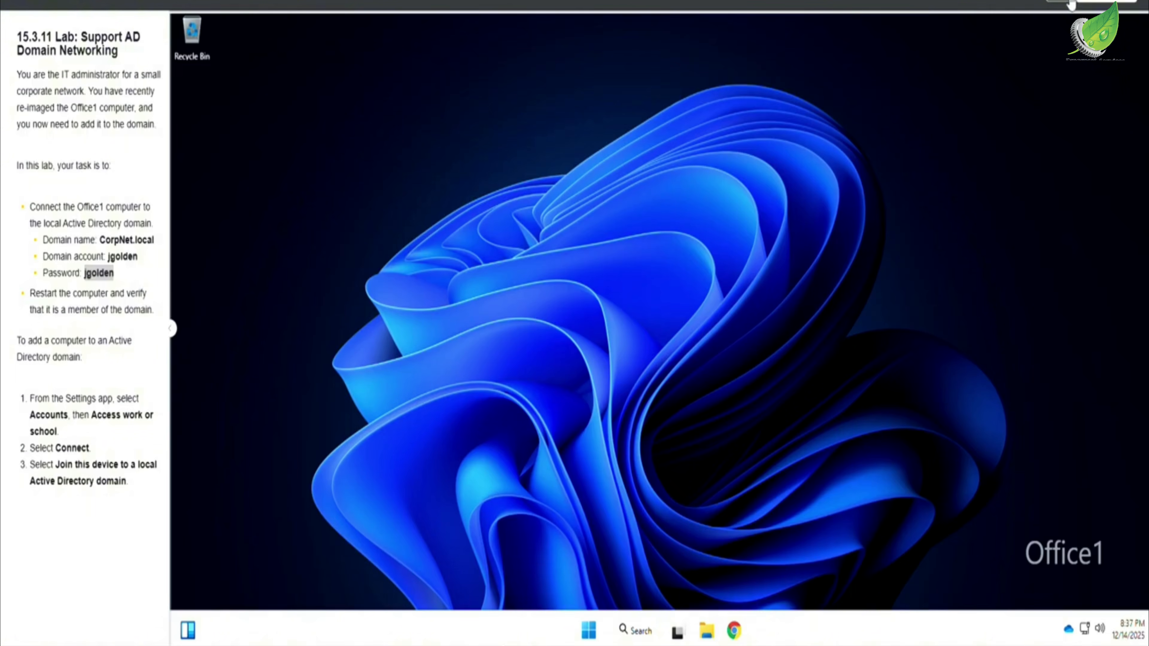
# Step: Submit the lab for scoring and review the required actions and explanation in the score report
pyautogui.click(1106, 1)
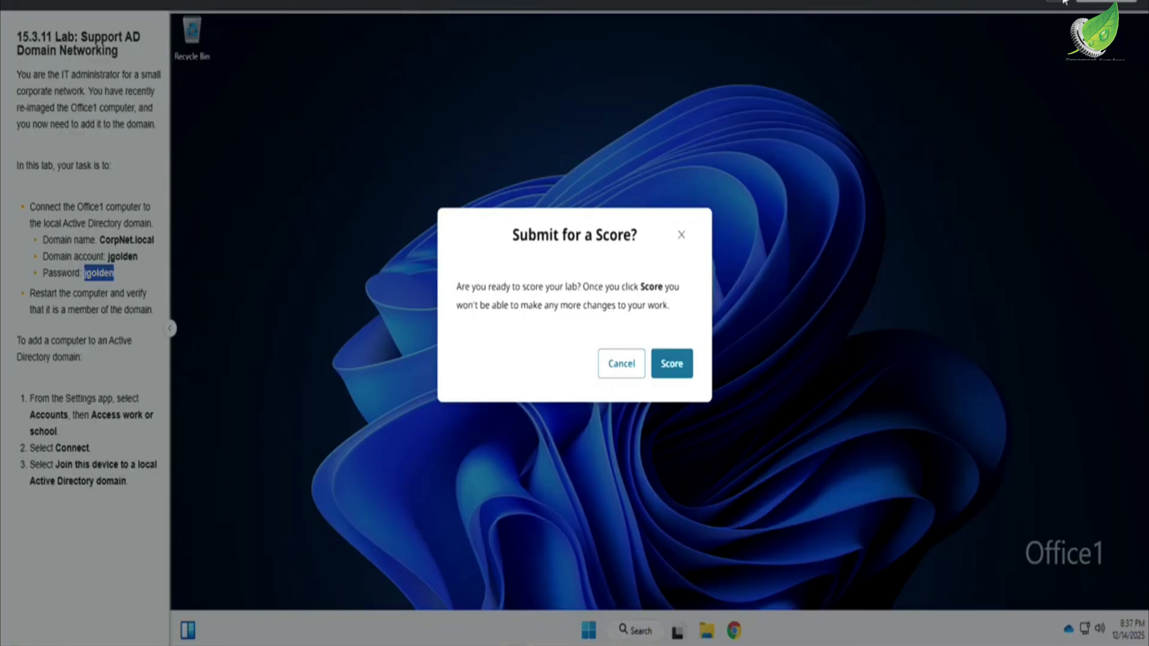
pyautogui.click(694, 372)
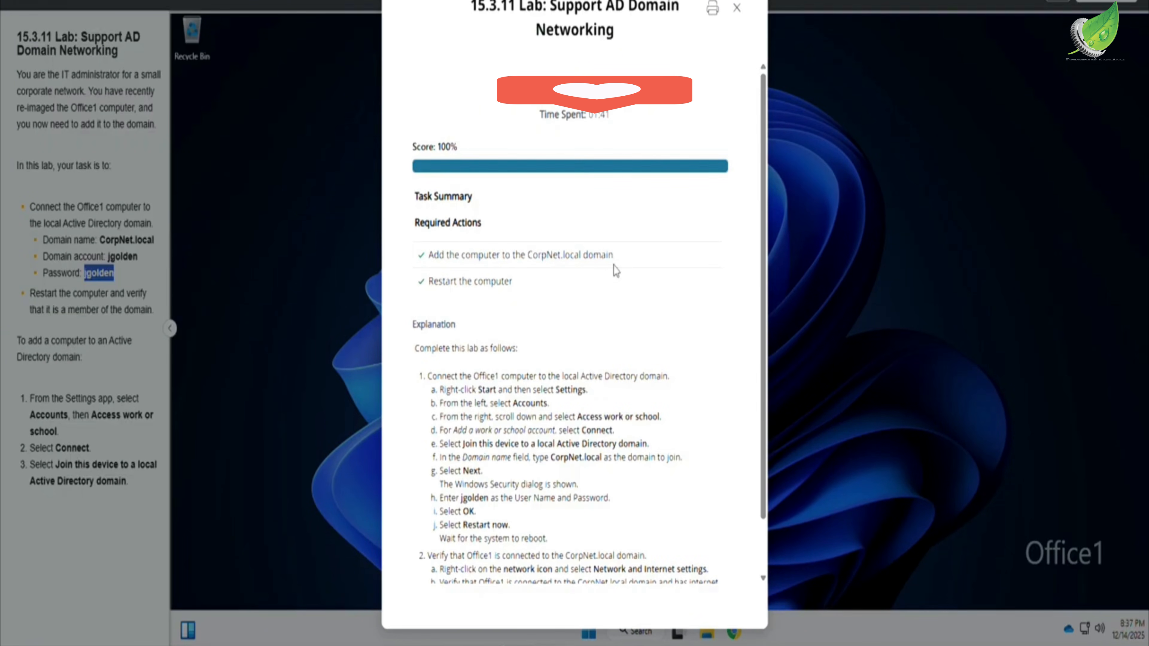
pyautogui.scroll(-2, 615, 271)
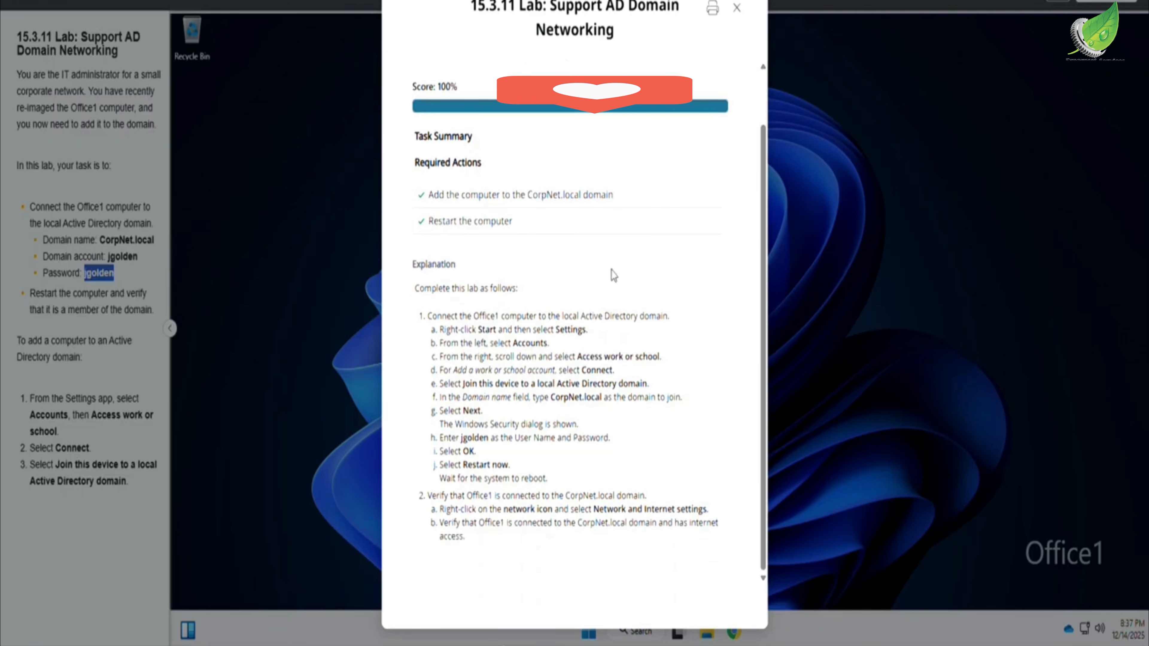
pyautogui.scroll(2, 614, 275)
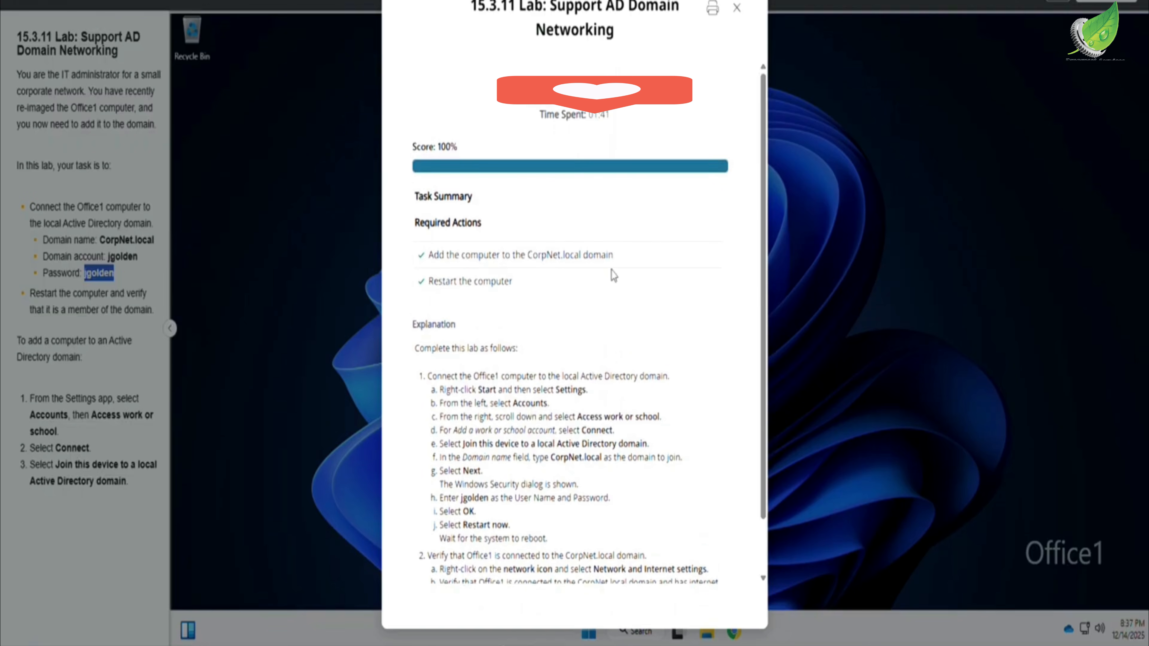